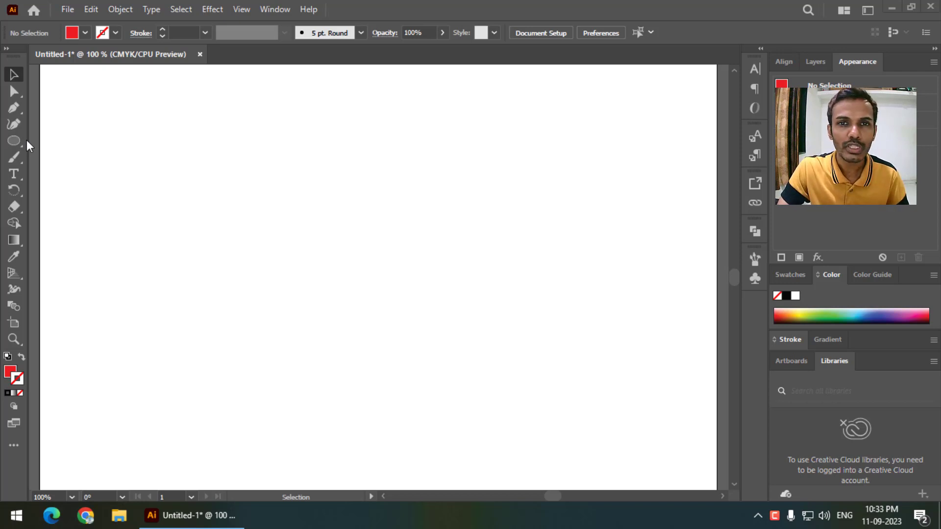
# - Draw a red rectangle on the artboard with the Rectangle tool and move it down and to the left
pyautogui.moveTo(16, 138); pyautogui.dragTo(64, 138)
pyautogui.moveTo(167, 190)
pyautogui.mouseDown()
pyautogui.moveTo(346, 326)
pyautogui.moveTo(388, 342)
pyautogui.mouseUp()
pyautogui.click(14, 74)
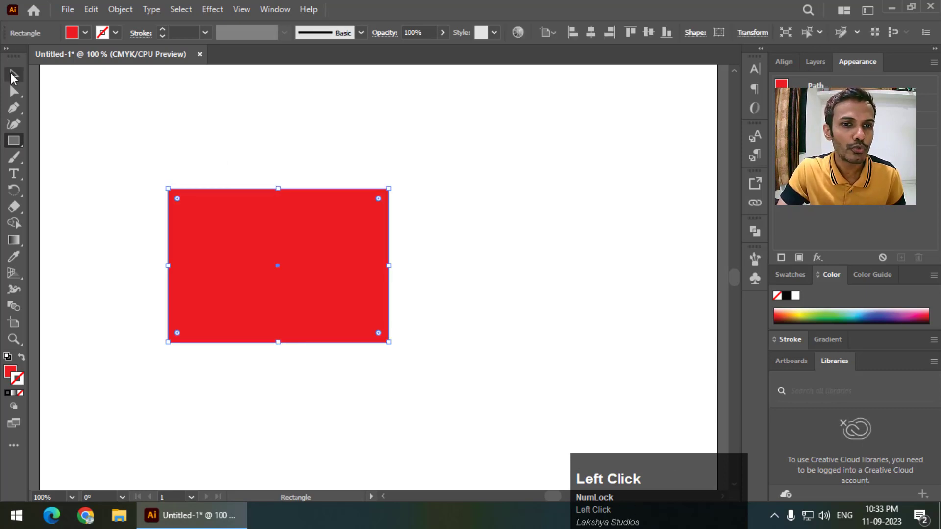
pyautogui.moveTo(311, 250); pyautogui.dragTo(271, 279)
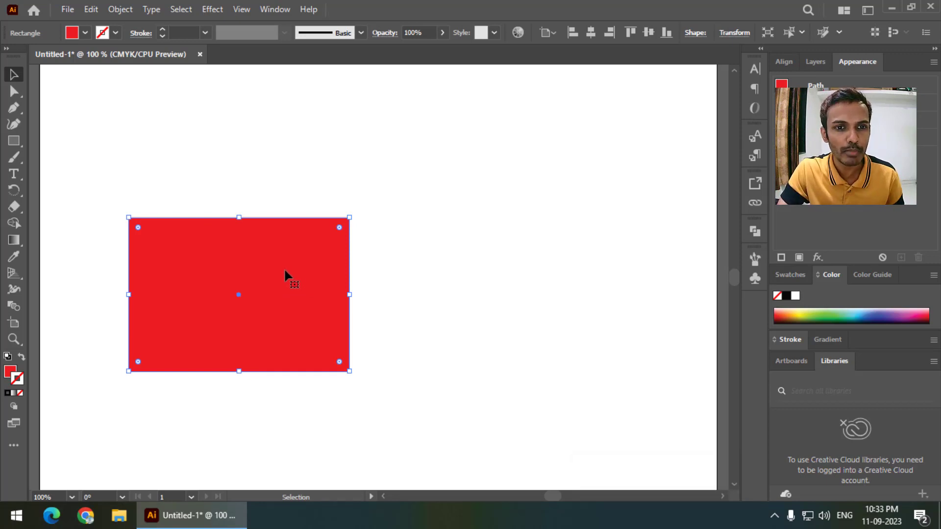
pyautogui.moveTo(288, 275); pyautogui.dragTo(259, 275)
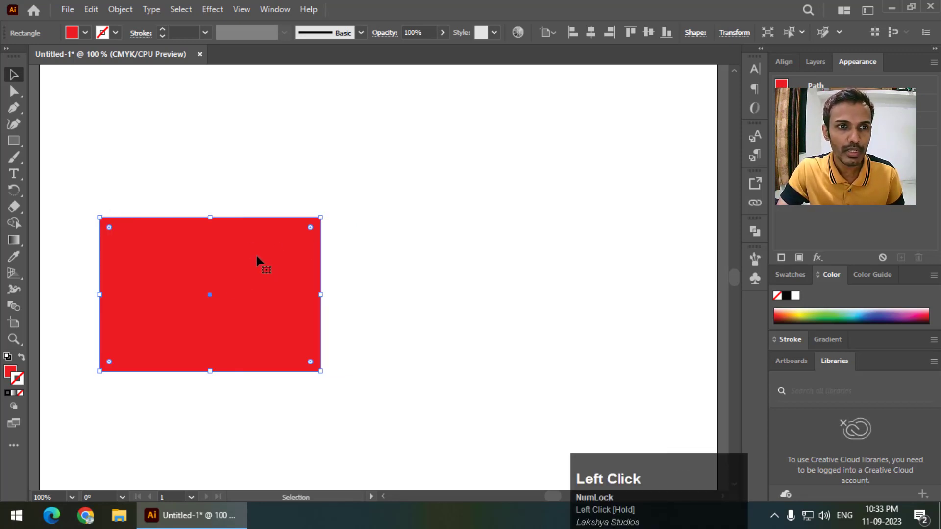
# - Draw a closed, irregular eight-point curved shape beside the rectangle with the Curvature tool
pyautogui.click(14, 124)
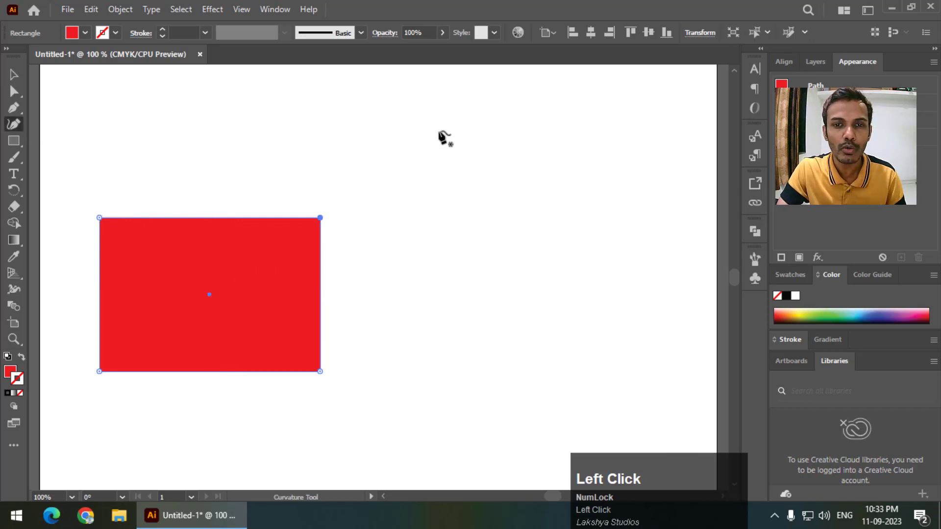
pyautogui.click(396, 165)
pyautogui.click(622, 141)
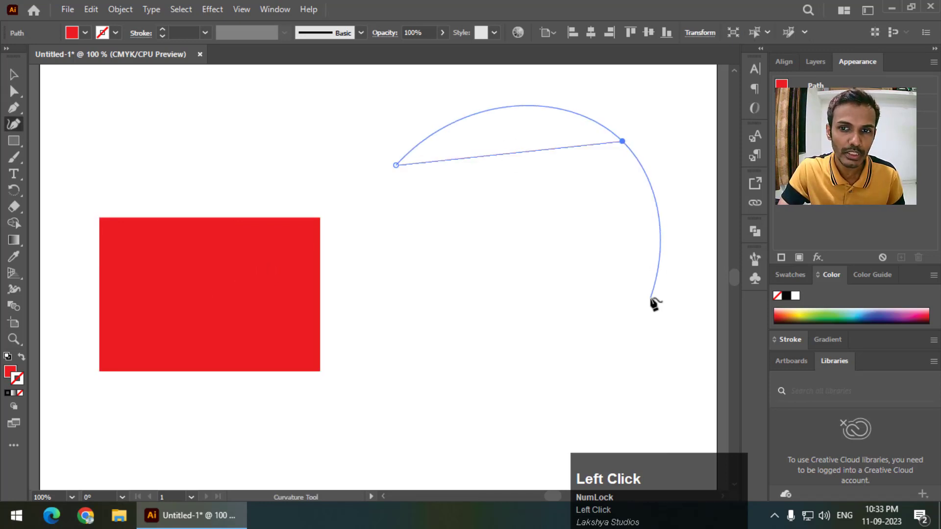
pyautogui.click(650, 297)
pyautogui.click(542, 292)
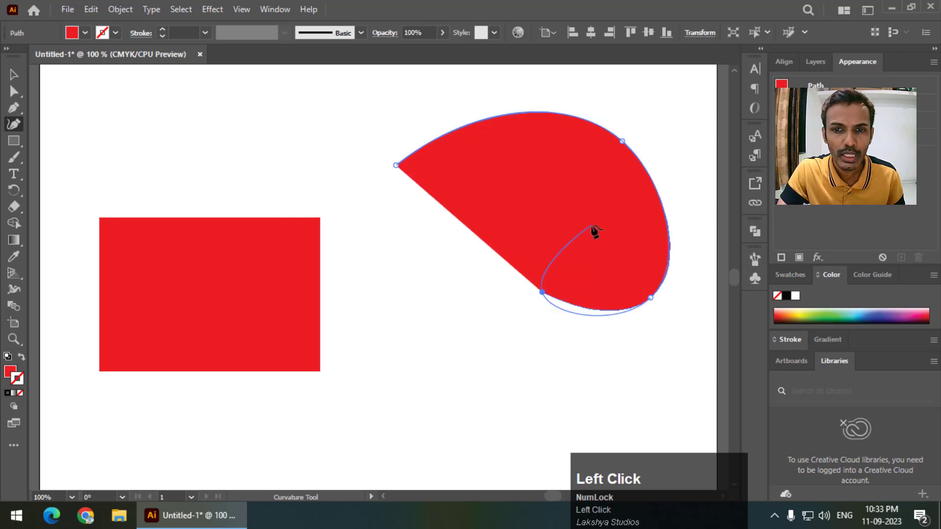
pyautogui.click(591, 224)
pyautogui.click(429, 274)
pyautogui.click(432, 221)
pyautogui.click(349, 230)
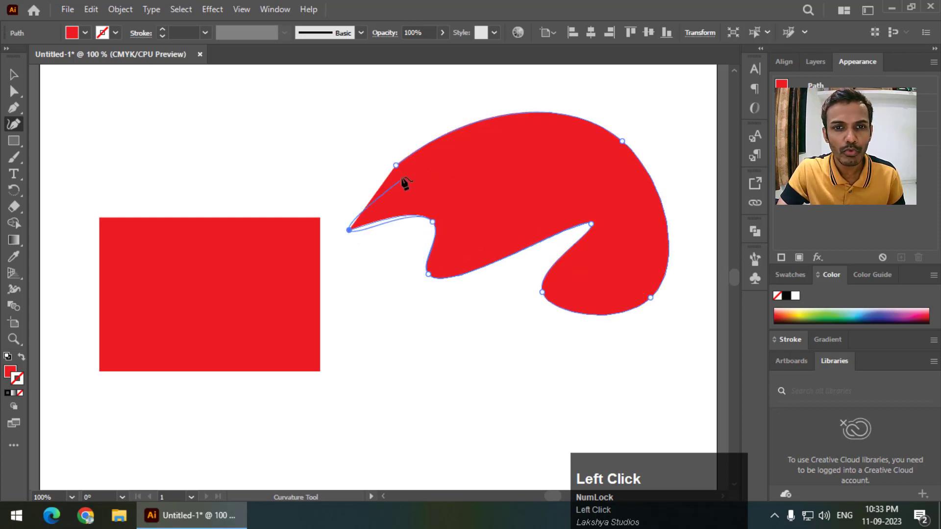
pyautogui.click(396, 165)
# - Delete the irregular curved shape and shift the rectangle to the right
pyautogui.click(14, 75)
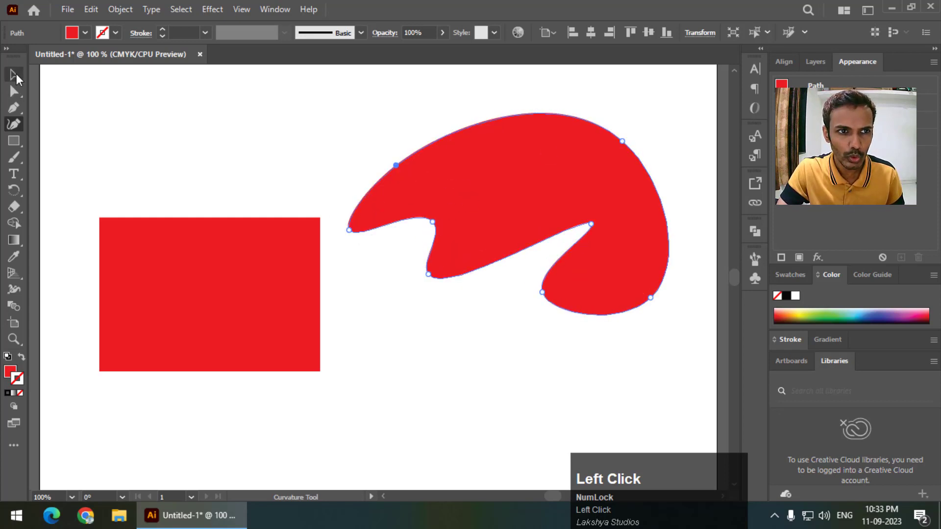
pyautogui.moveTo(452, 211); pyautogui.dragTo(484, 228)
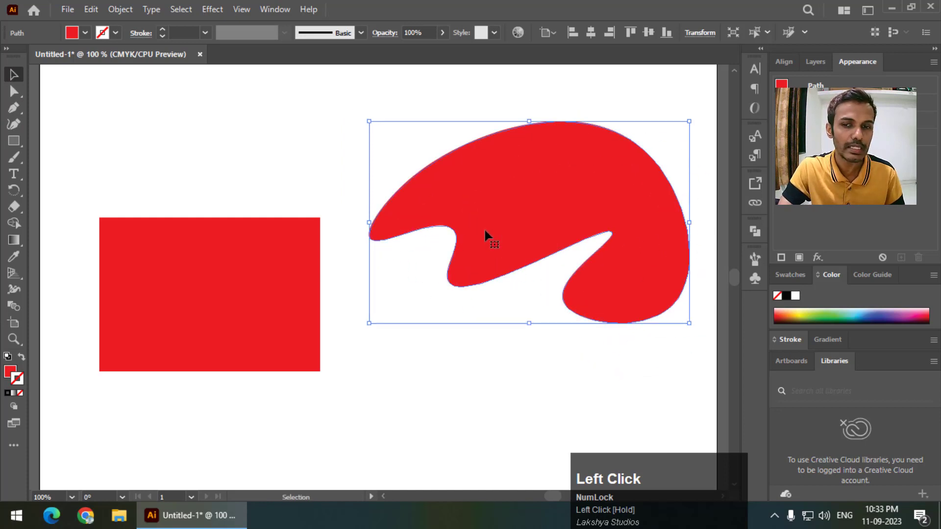
pyautogui.press('Delete')
pyautogui.moveTo(287, 266); pyautogui.dragTo(326, 267)
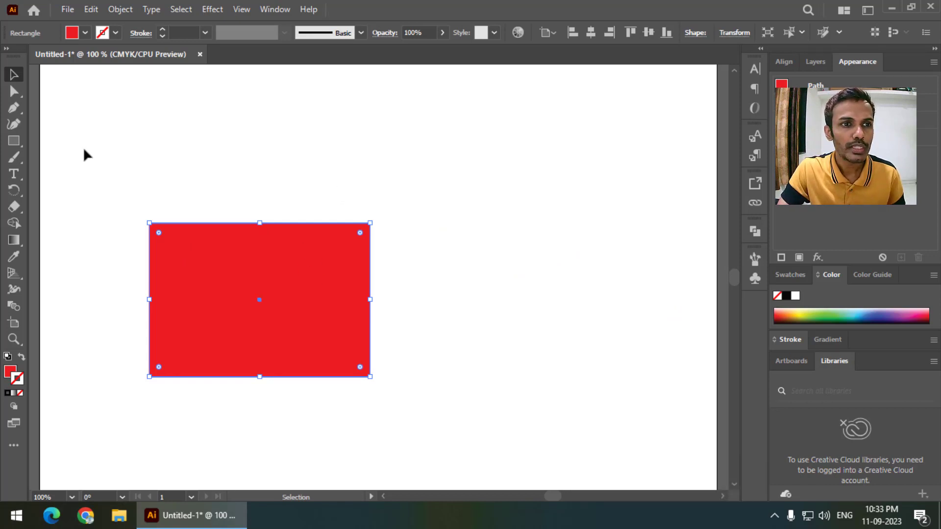
# - Add an anchor point near the middle of the rectangle's top edge and raise it into a centred peak
pyautogui.moveTo(16, 112); pyautogui.dragTo(90, 162)
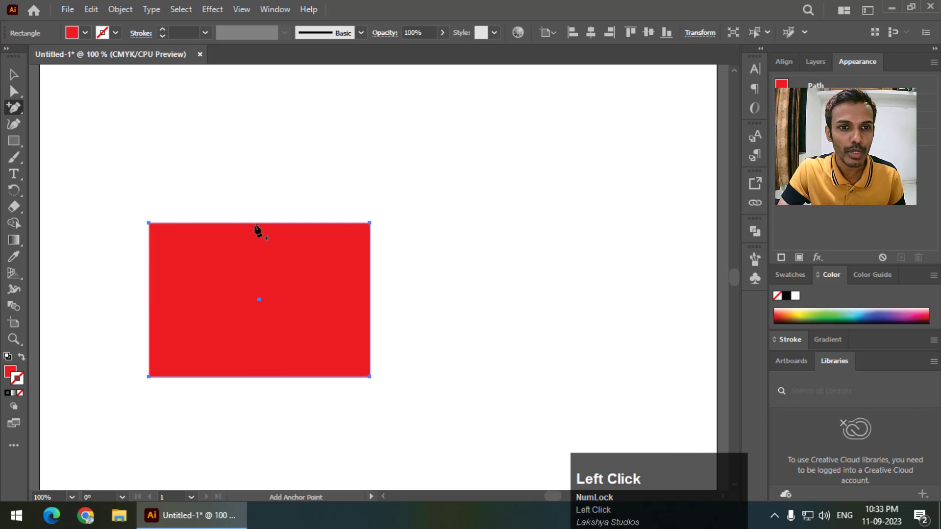
pyautogui.click(251, 223)
pyautogui.press('a')
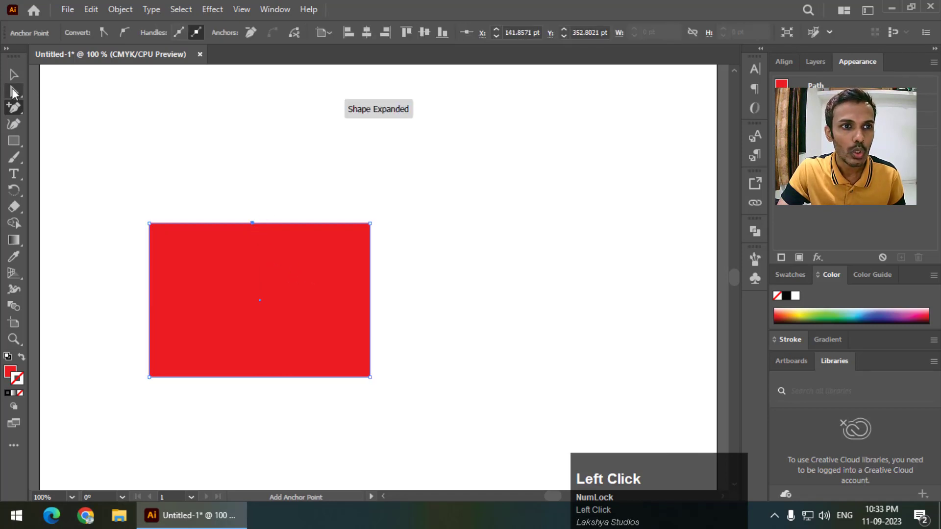
pyautogui.moveTo(252, 223); pyautogui.dragTo(259, 170)
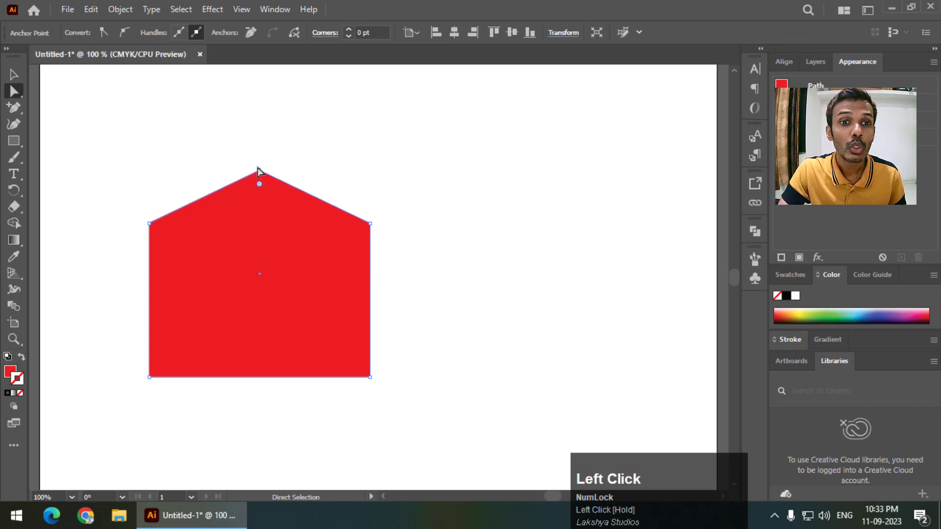
# - Convert the peak to a smooth point and extend both its handles outward to form a rounded arch
pyautogui.click(133, 31)
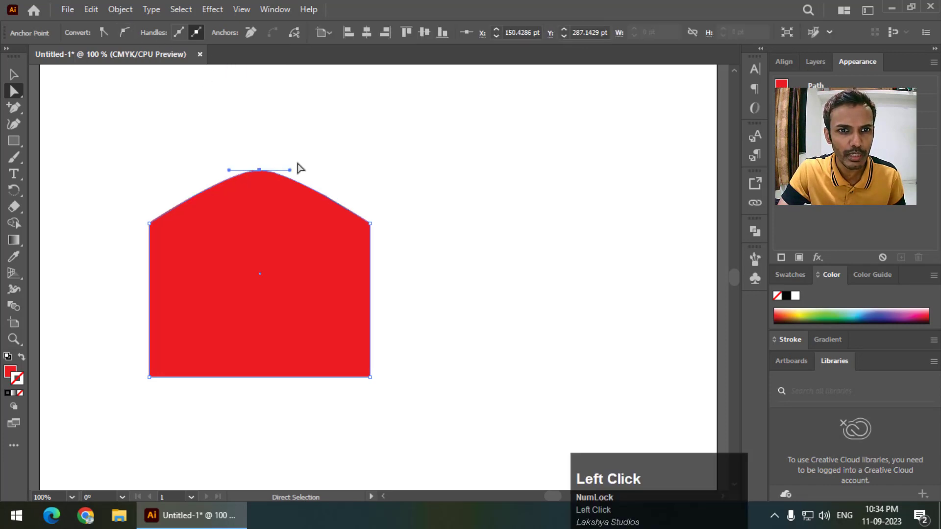
pyautogui.moveTo(290, 171); pyautogui.dragTo(336, 167)
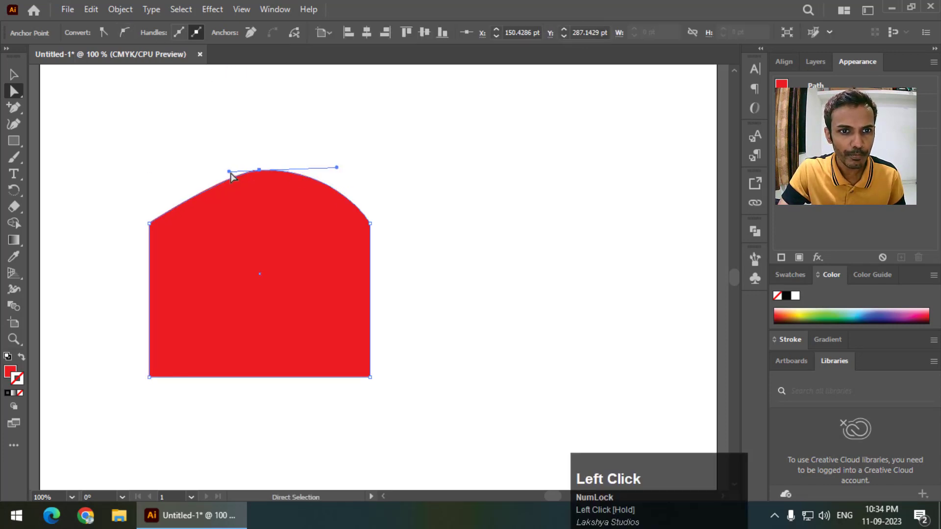
pyautogui.moveTo(230, 172); pyautogui.dragTo(192, 170)
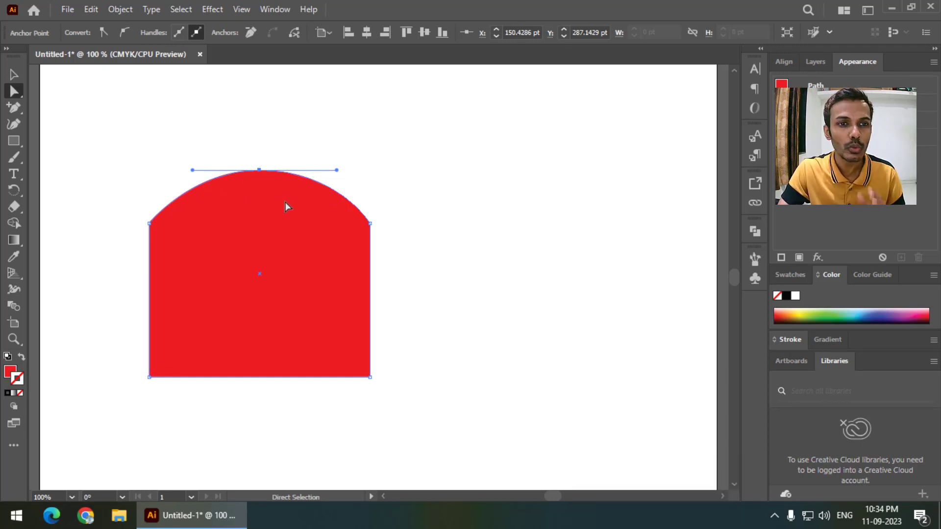
# - Draw a second rectangle beside the arched shape and bend its top edge upward into an arch with the Curvature tool
pyautogui.click(14, 141)
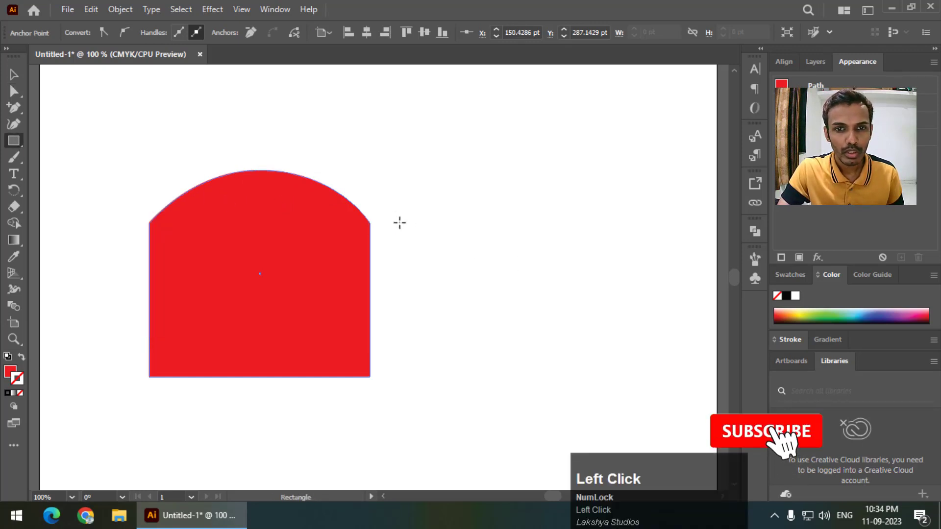
pyautogui.moveTo(429, 221); pyautogui.dragTo(637, 374)
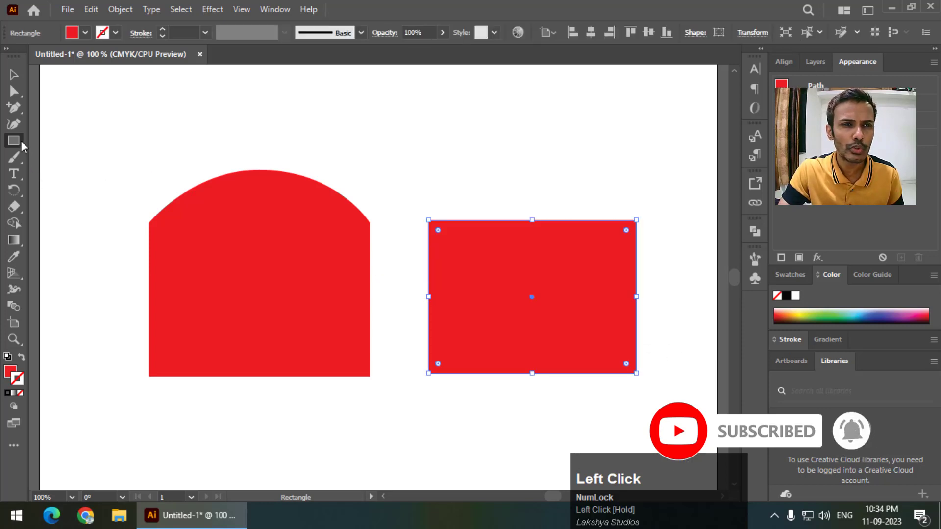
pyautogui.click(14, 124)
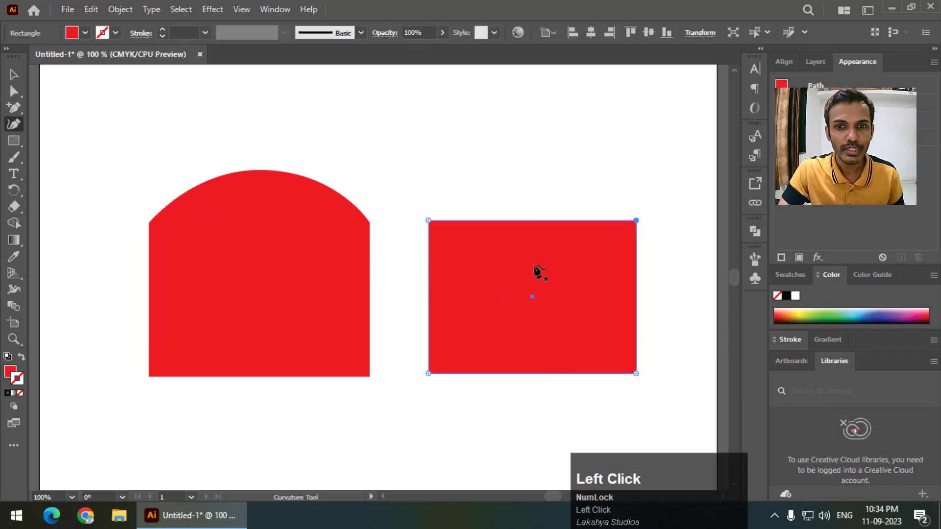
pyautogui.click(526, 220)
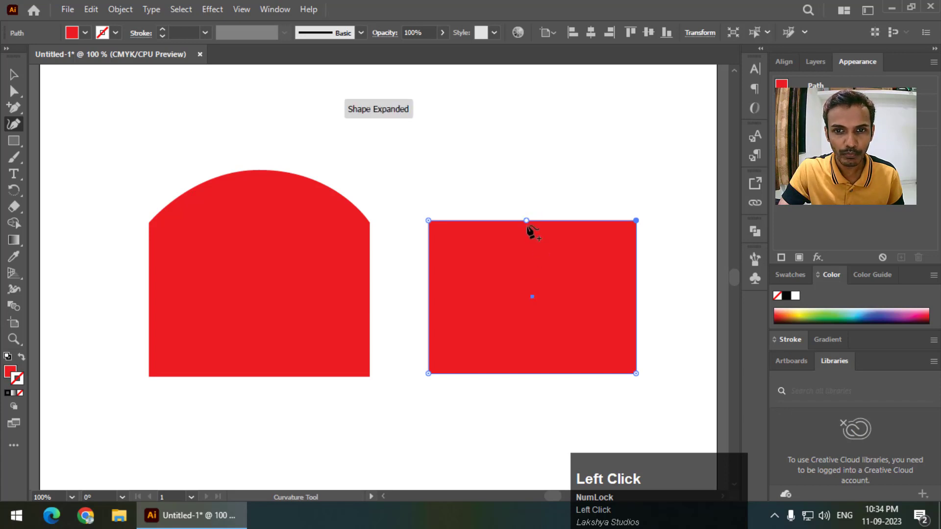
pyautogui.moveTo(527, 221); pyautogui.dragTo(531, 170)
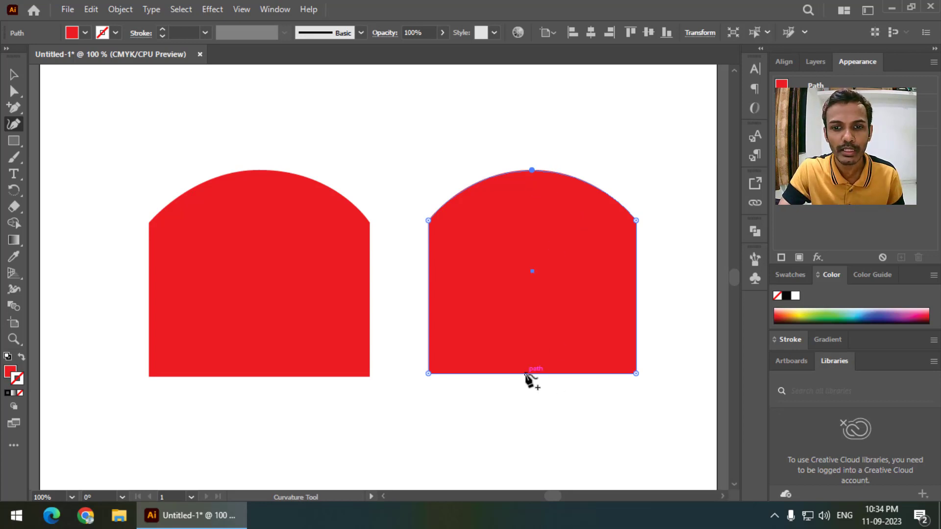
# - Try curving the second shape's bottom edge inward, and undo both that curve and the top arch
pyautogui.moveTo(531, 373); pyautogui.dragTo(529, 332)
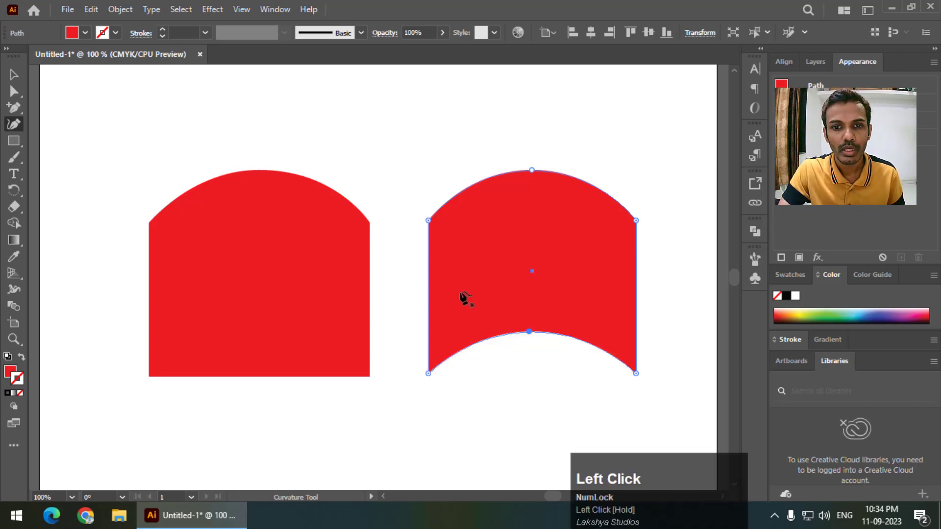
pyautogui.hotkey('ctrl', 'z')
pyautogui.hotkey('ctrl', 'z')
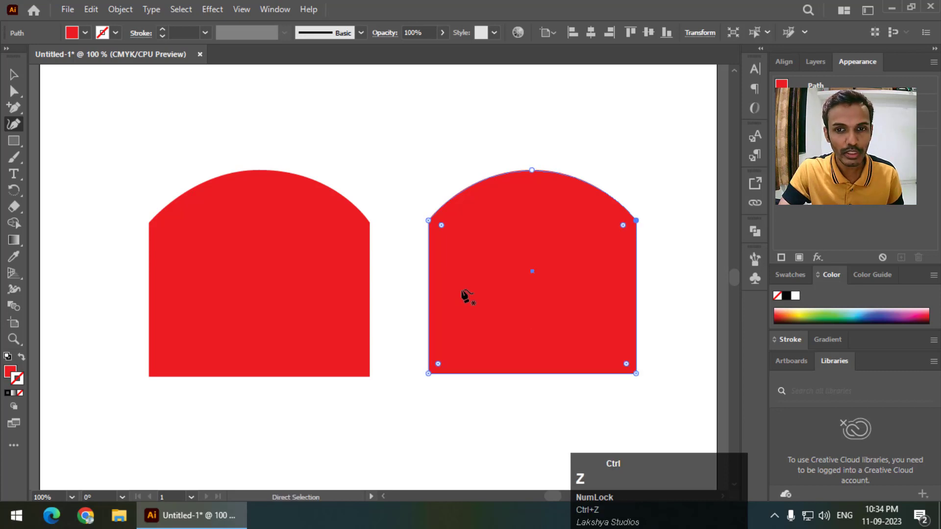
# - Bend the second rectangle's left and right edges inward into concave curves with the Curvature tool
pyautogui.moveTo(428, 305); pyautogui.dragTo(466, 305)
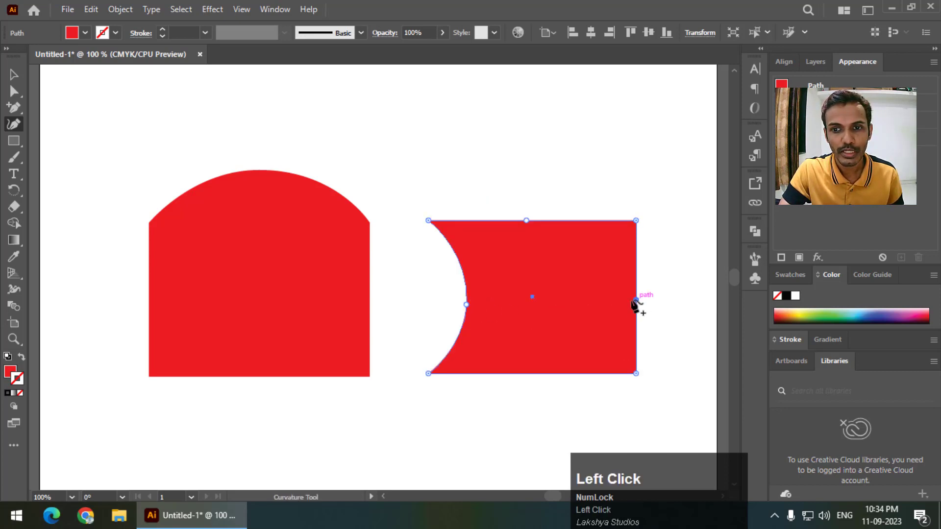
pyautogui.moveTo(635, 301); pyautogui.dragTo(587, 301)
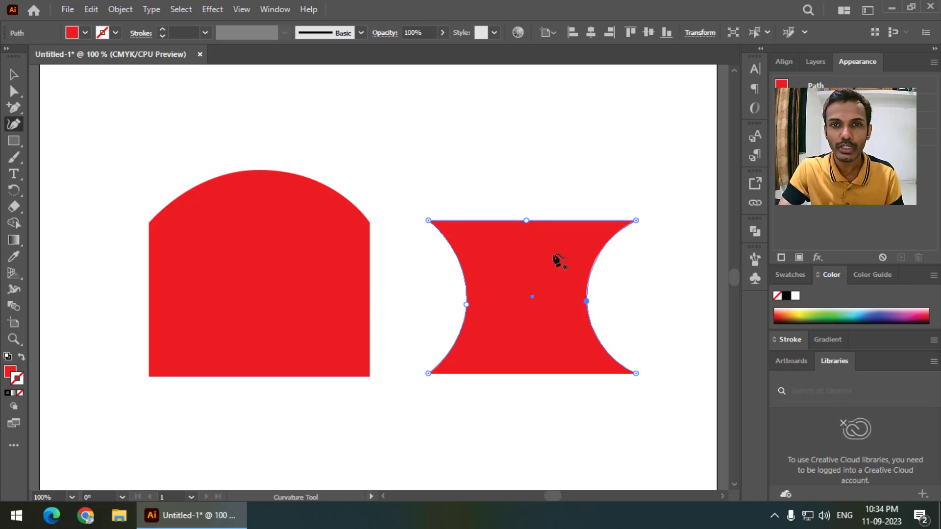
pyautogui.moveTo(587, 301)
pyautogui.mouseDown()
pyautogui.moveTo(575, 258)
pyautogui.moveTo(586, 310)
pyautogui.moveTo(619, 304)
pyautogui.moveTo(585, 298)
pyautogui.mouseUp()
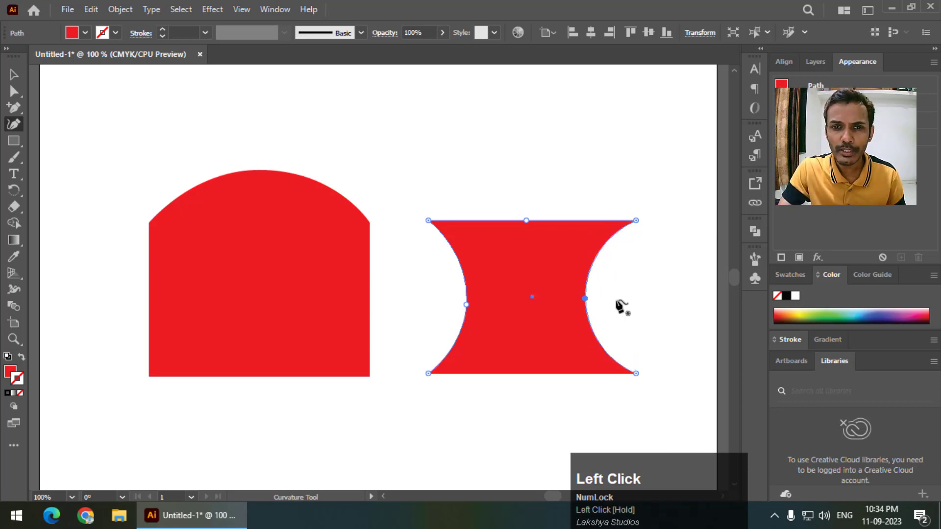
# - Convert the midpoints of the second shape's left and right edges to corner points and pull them outward
pyautogui.doubleClick(465, 305)
pyautogui.moveTo(465, 304); pyautogui.dragTo(414, 305)
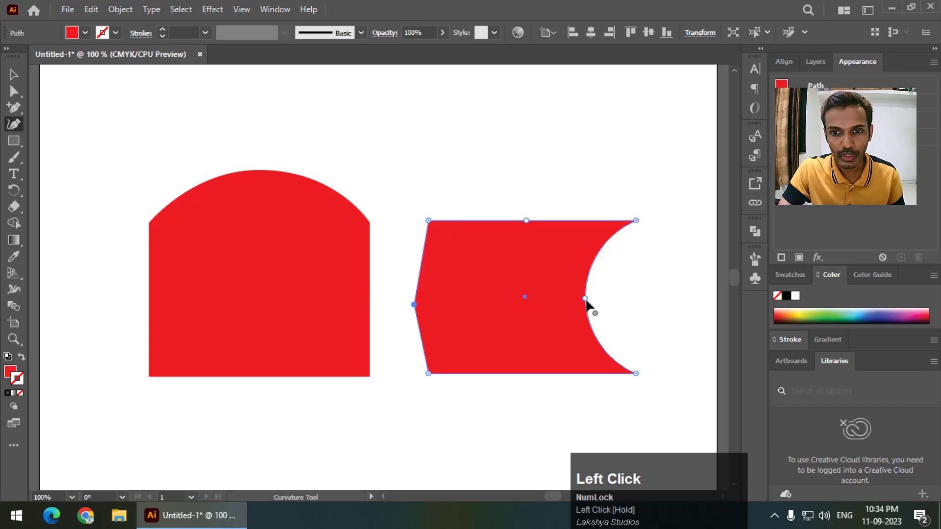
pyautogui.doubleClick(585, 299)
pyautogui.moveTo(585, 299); pyautogui.dragTo(675, 296)
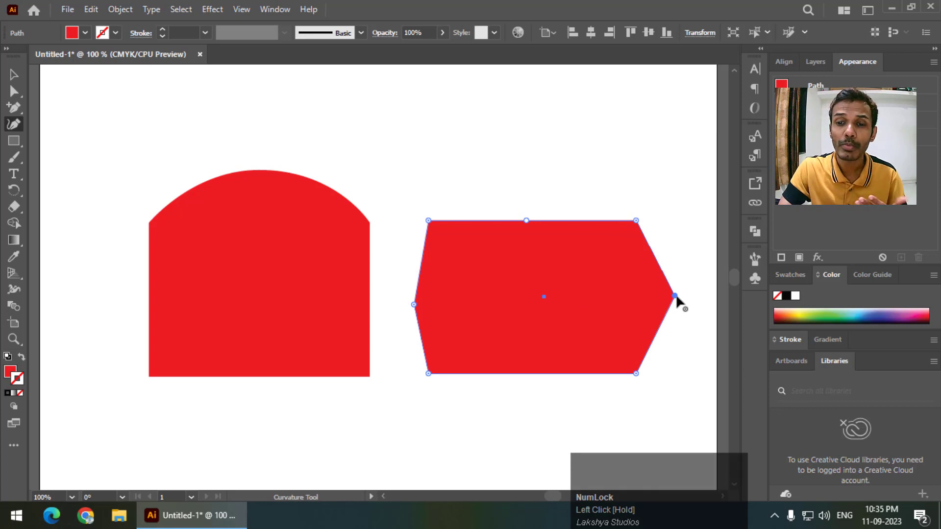
pyautogui.doubleClick(675, 296)
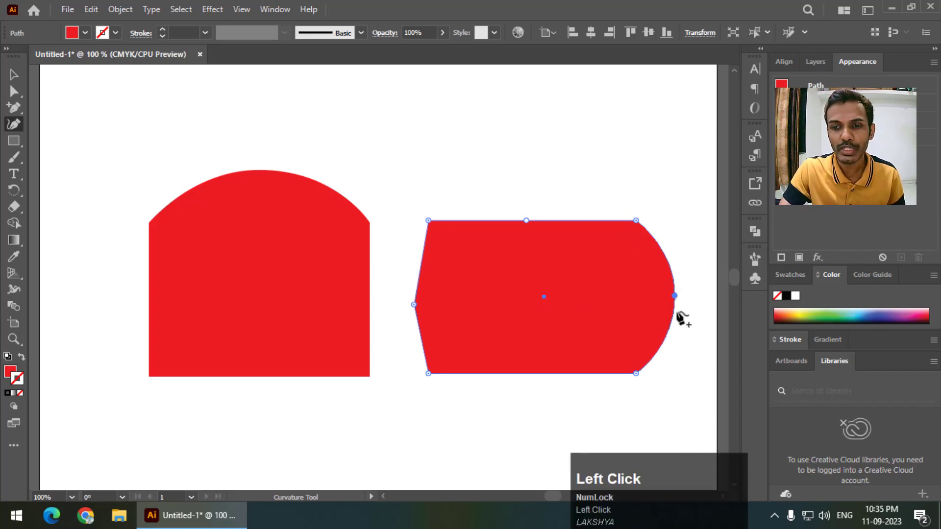
pyautogui.doubleClick(675, 296)
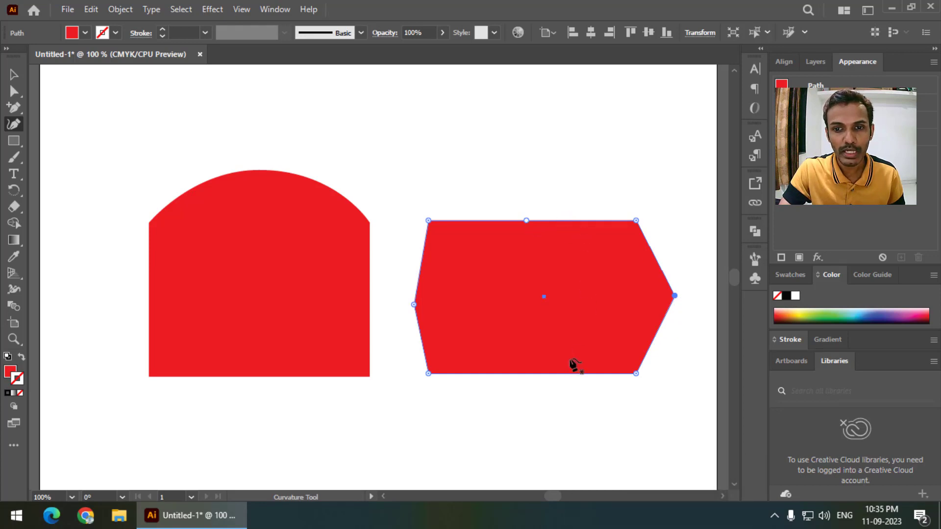
# - Add a point to the second shape's bottom edge and pull it downward as a smooth point to form a rounded base
pyautogui.moveTo(537, 372); pyautogui.dragTo(533, 328)
pyautogui.doubleClick(532, 327)
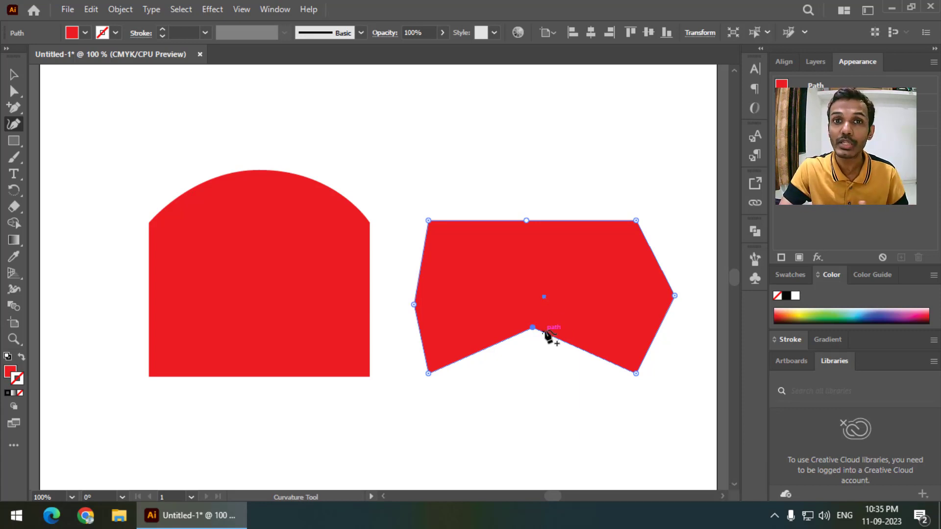
pyautogui.moveTo(532, 327); pyautogui.dragTo(540, 415)
pyautogui.doubleClick(540, 415)
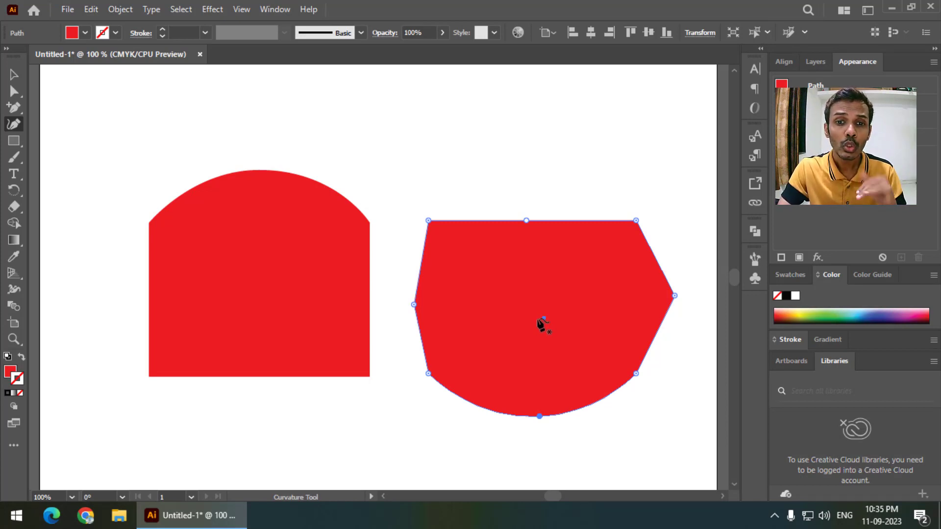
# - Delete the second shape and the arched shape from the artboard
pyautogui.click(13, 74)
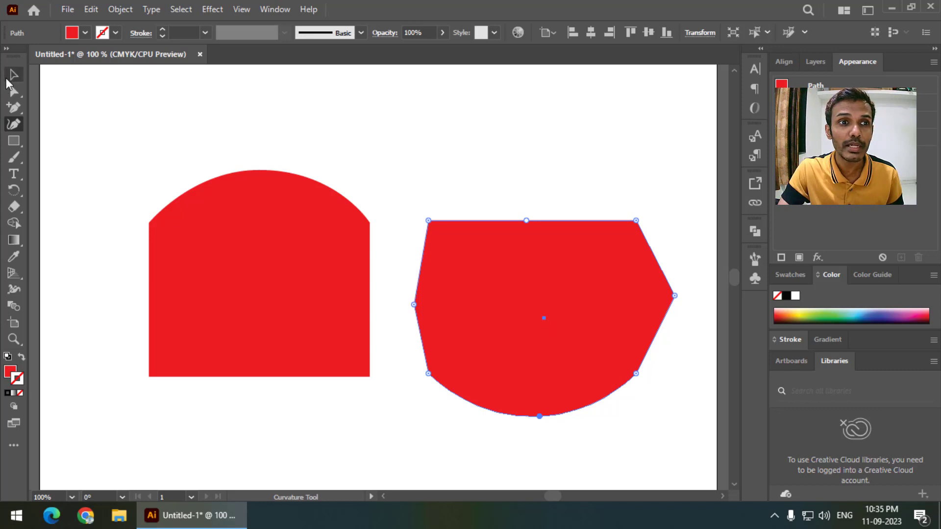
pyautogui.click(513, 281)
pyautogui.press('Delete')
pyautogui.click(321, 279)
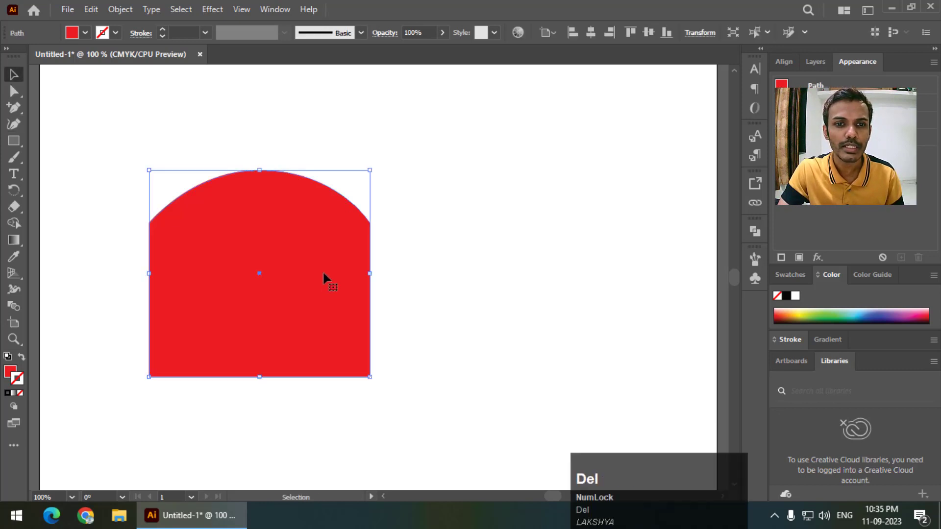
pyautogui.press('Delete')
# - Draw a closed seven-point straight-edged shape with the Pen tool, with a notch in its lower edge
pyautogui.moveTo(14, 106); pyautogui.dragTo(58, 105)
pyautogui.click(171, 229)
pyautogui.click(426, 165)
pyautogui.click(610, 258)
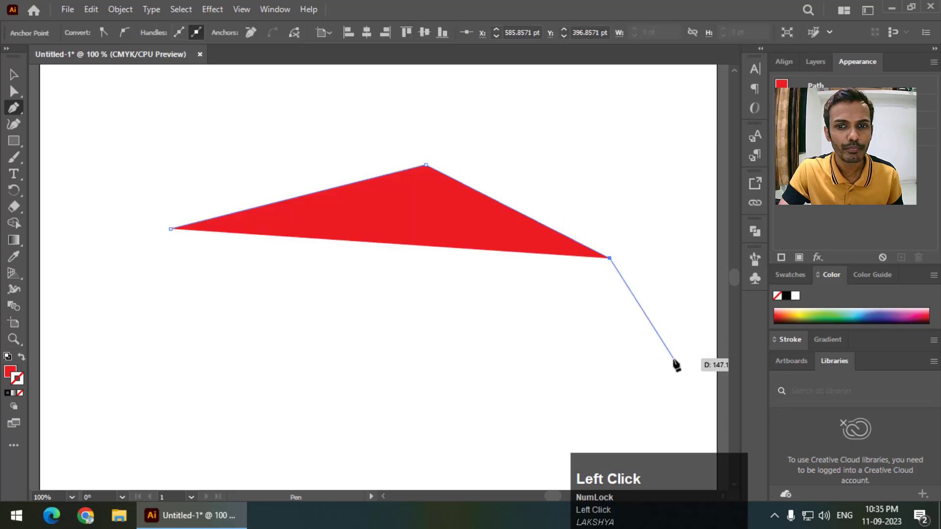
pyautogui.click(673, 358)
pyautogui.click(474, 411)
pyautogui.click(459, 284)
pyautogui.click(261, 354)
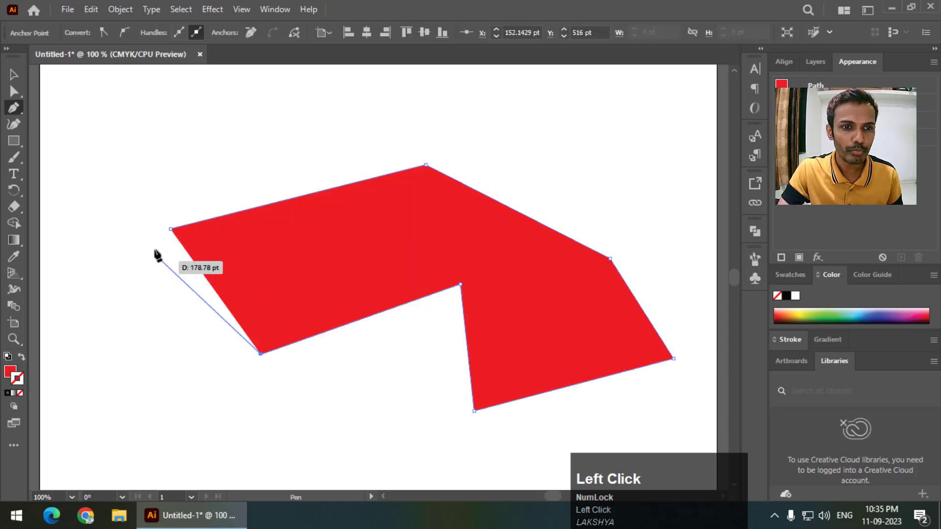
pyautogui.click(171, 229)
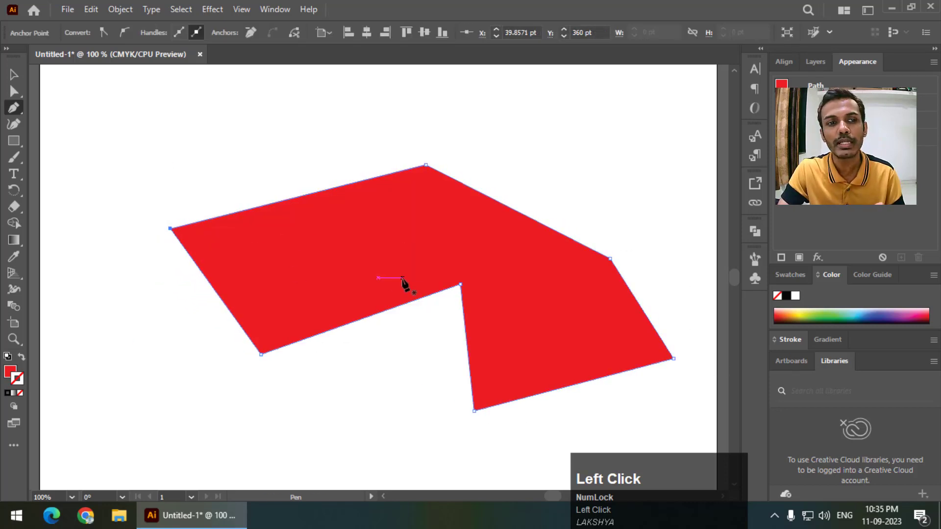
# - Bend the shape's upper-left edge outward and its upper-right edge inward with the Curvature tool
pyautogui.click(14, 124)
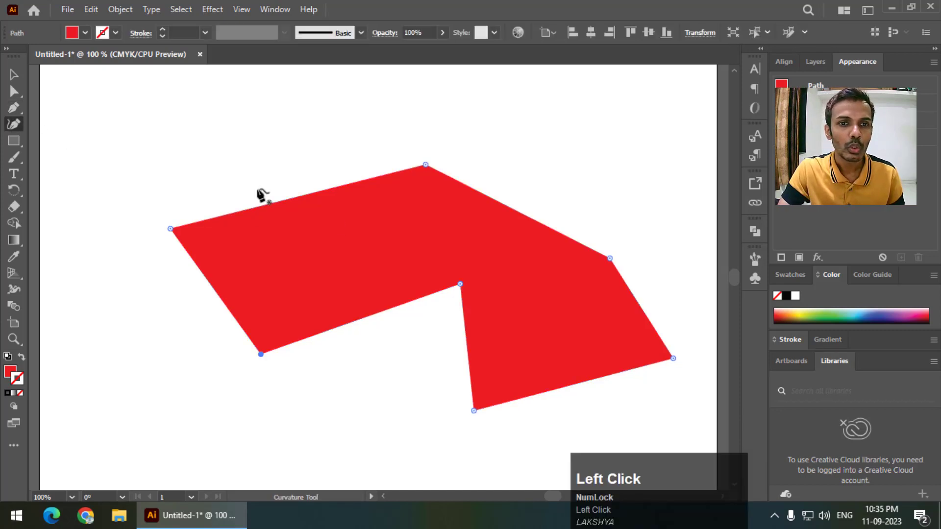
pyautogui.moveTo(299, 197); pyautogui.dragTo(277, 147)
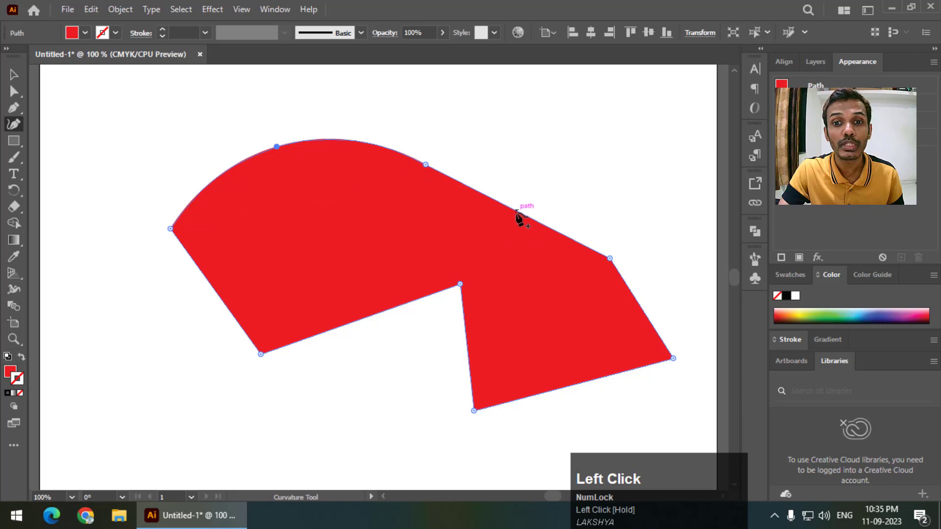
pyautogui.moveTo(518, 215); pyautogui.dragTo(502, 239)
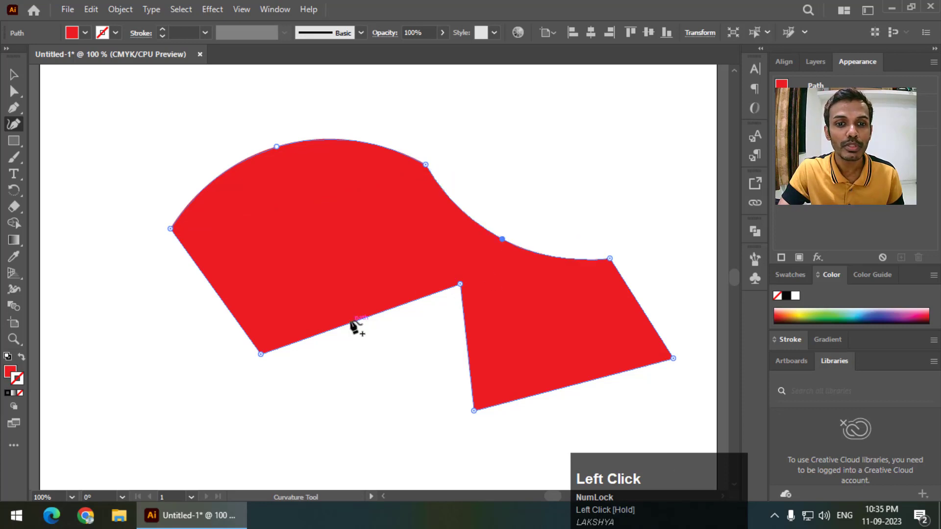
# - Curve the shape's lower-left edge upward into the fill and bow its short left edge outward
pyautogui.moveTo(354, 324); pyautogui.dragTo(338, 286)
pyautogui.click(209, 283)
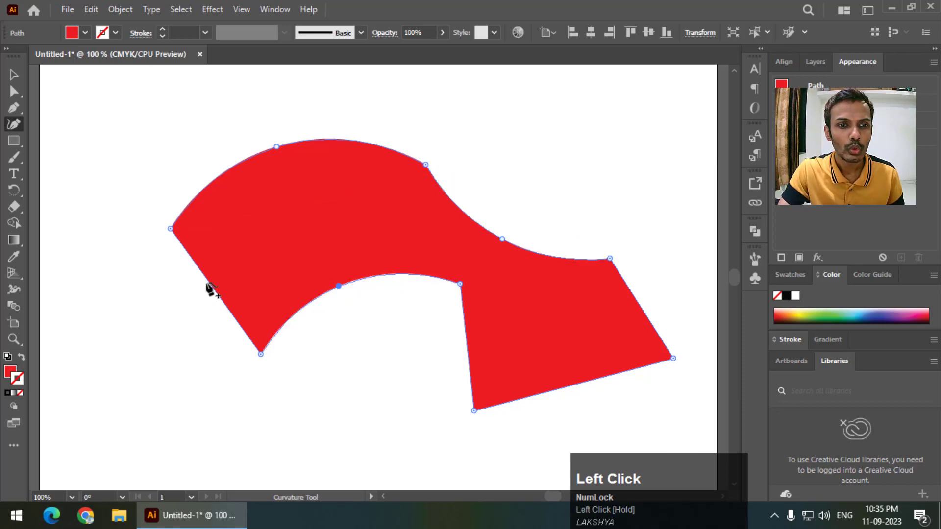
pyautogui.moveTo(197, 294); pyautogui.dragTo(185, 301)
# - Curve the shape's lower-right edge upward and bow the notch's steep edge outward to the left
pyautogui.moveTo(568, 390); pyautogui.dragTo(571, 355)
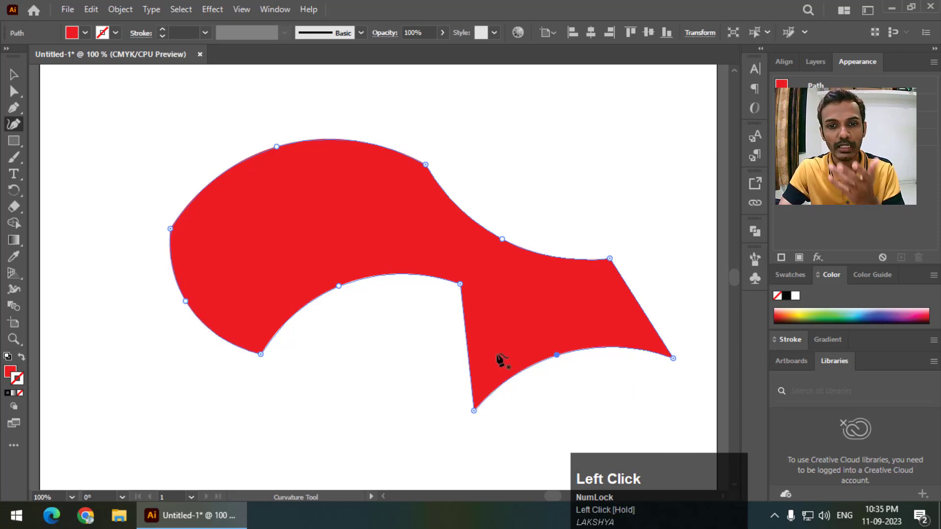
pyautogui.moveTo(467, 341); pyautogui.dragTo(437, 342)
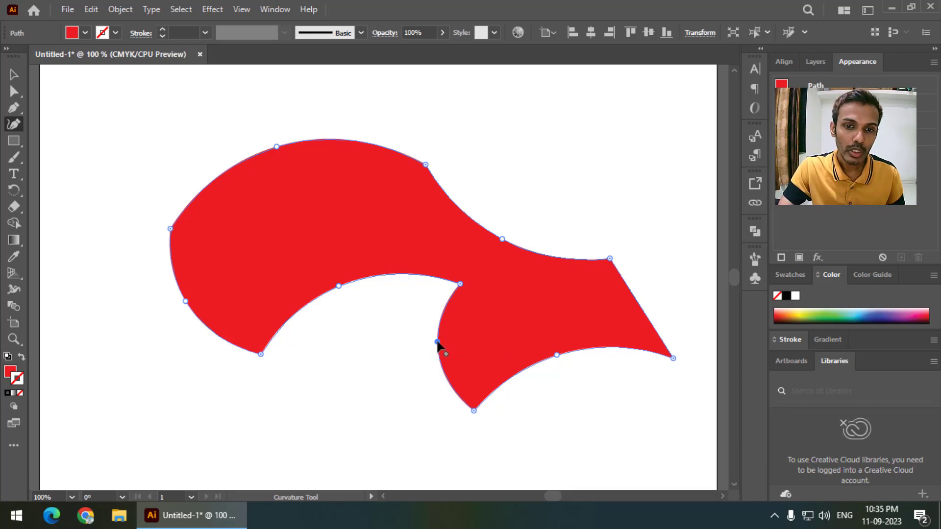
pyautogui.moveTo(438, 343)
pyautogui.mouseDown()
pyautogui.moveTo(395, 344)
pyautogui.moveTo(501, 335)
pyautogui.moveTo(420, 347)
pyautogui.moveTo(480, 343)
pyautogui.moveTo(431, 351)
pyautogui.mouseUp()
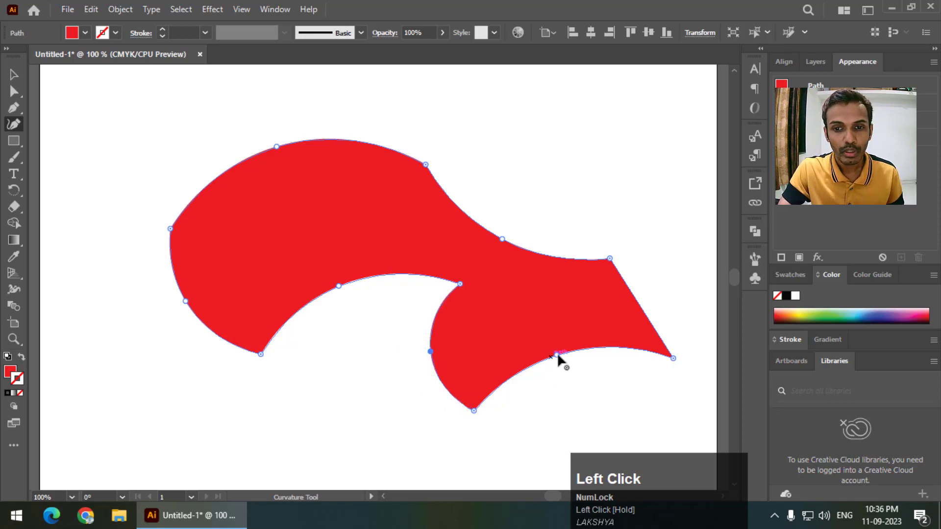
# - Convert the lower-right edge's midpoint to a corner, move it higher, and turn it back into a smooth point
pyautogui.doubleClick(556, 355)
pyautogui.moveTo(557, 355); pyautogui.dragTo(553, 325)
pyautogui.doubleClick(553, 325)
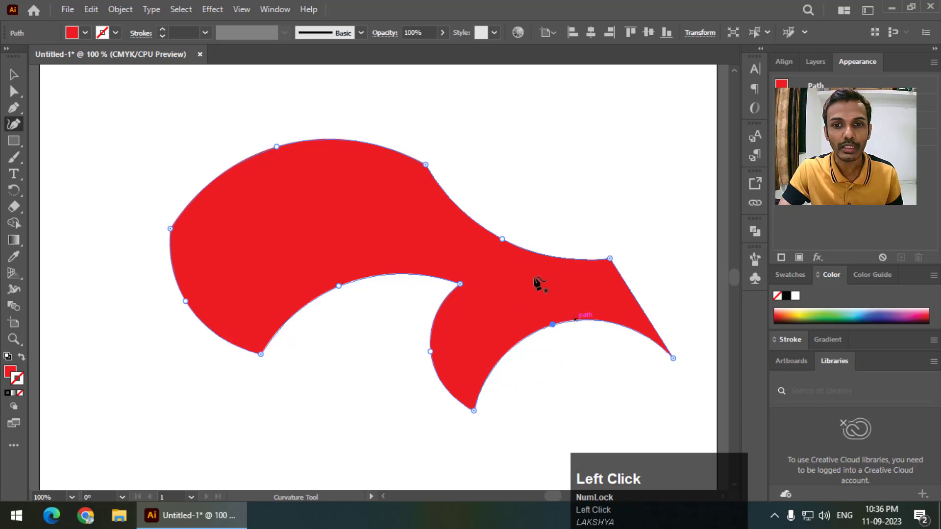